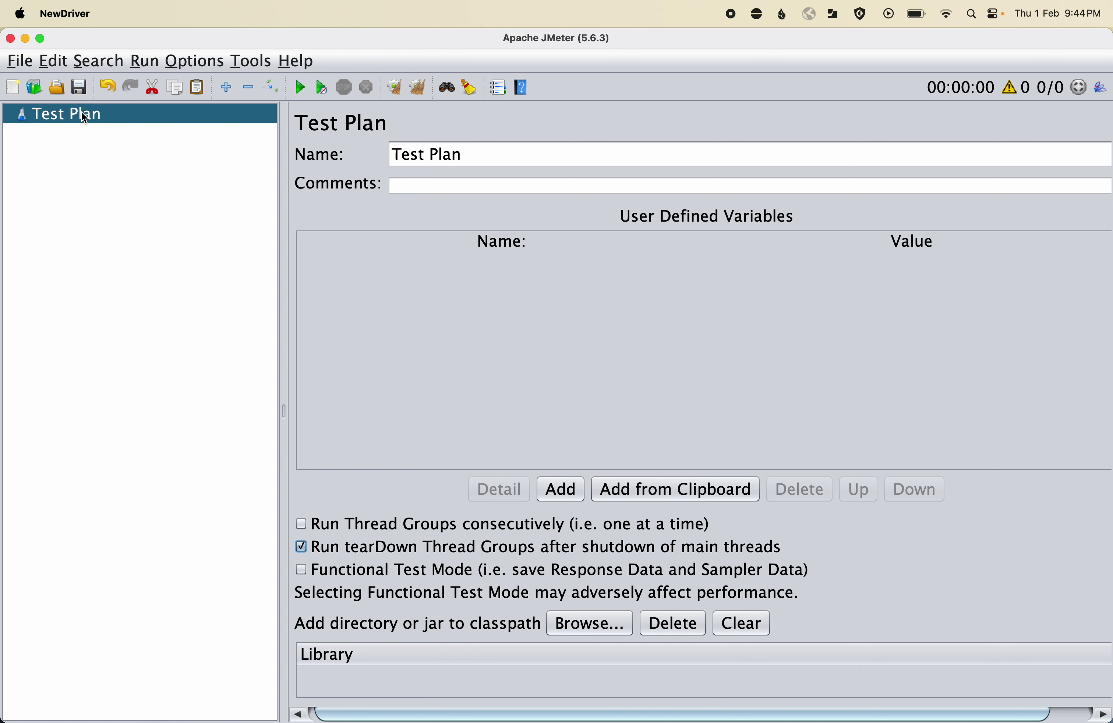
# Add a setUp Thread Group to the Test Plan
pyautogui.rightClick(83, 116)
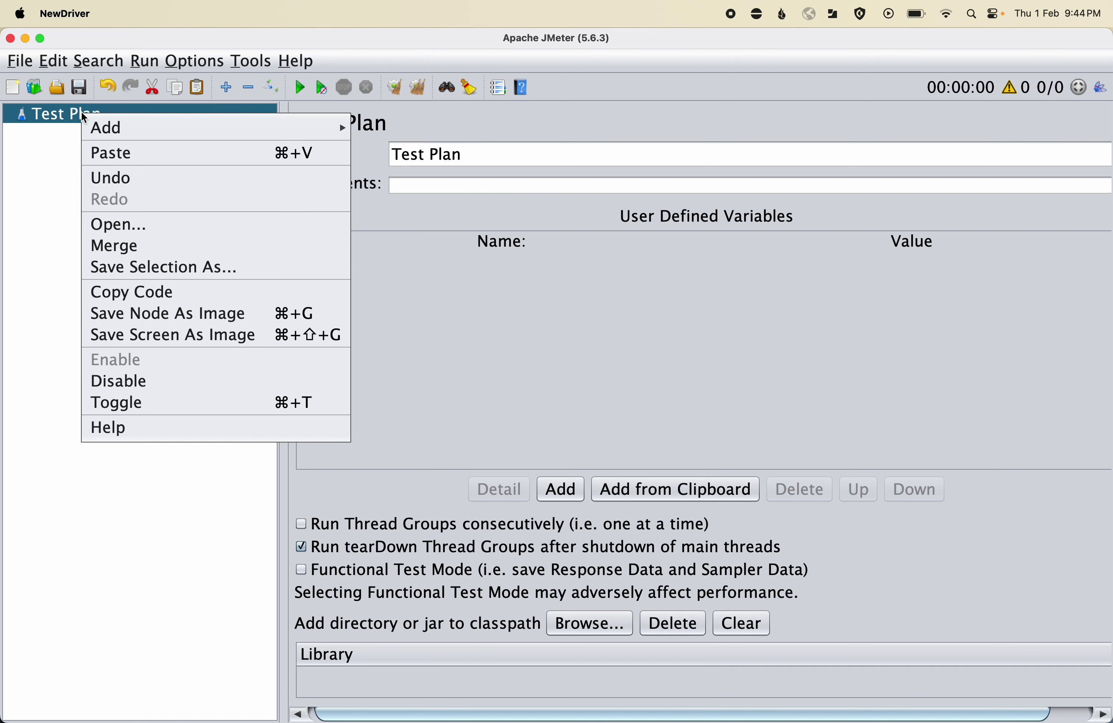
pyautogui.moveTo(312, 117)
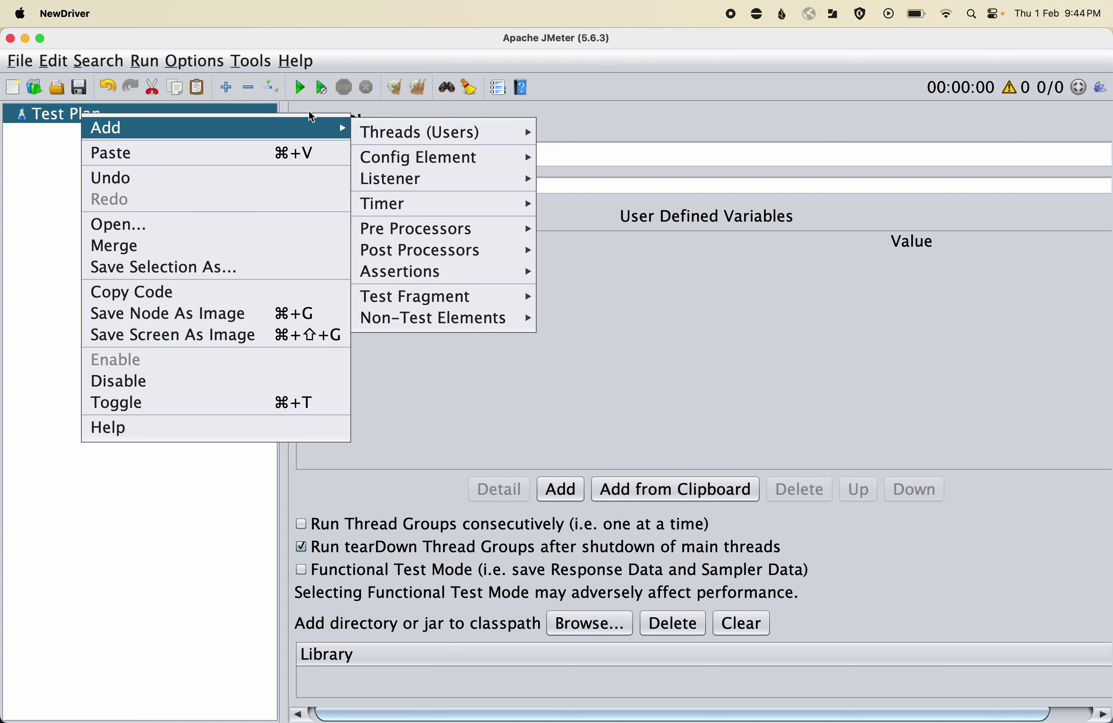
pyautogui.moveTo(383, 130)
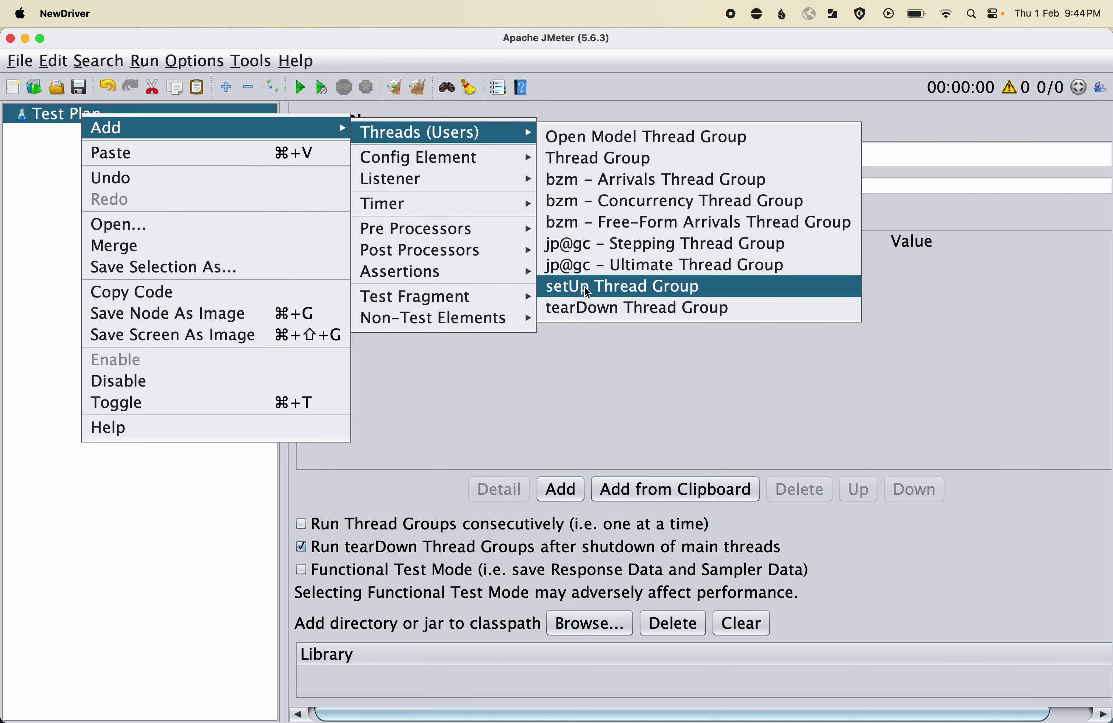
pyautogui.click(623, 291)
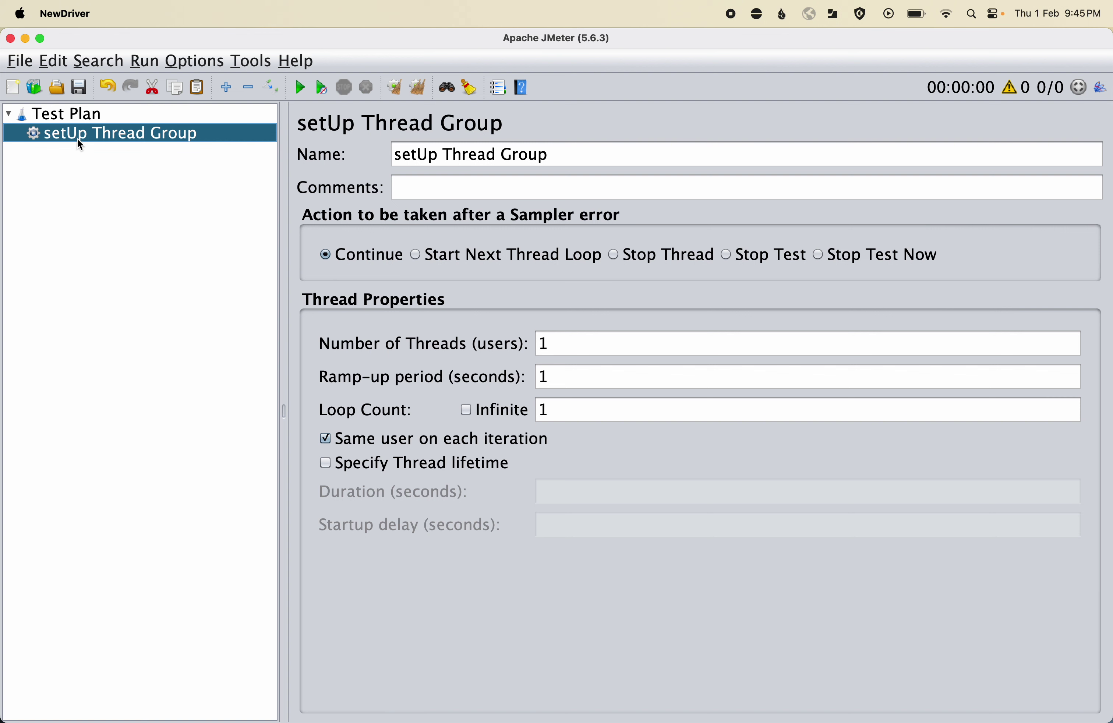
# Add an HTTP Request sampler under the setUp Thread Group
pyautogui.click(82, 116)
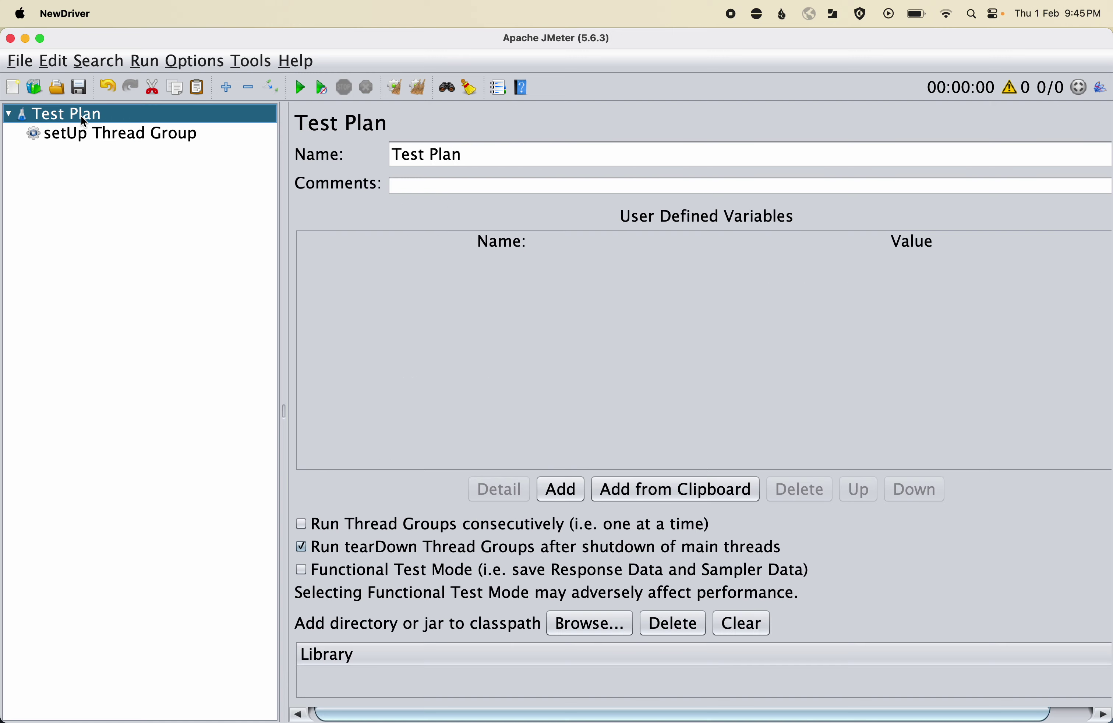
pyautogui.click(86, 133)
pyautogui.rightClick(89, 137)
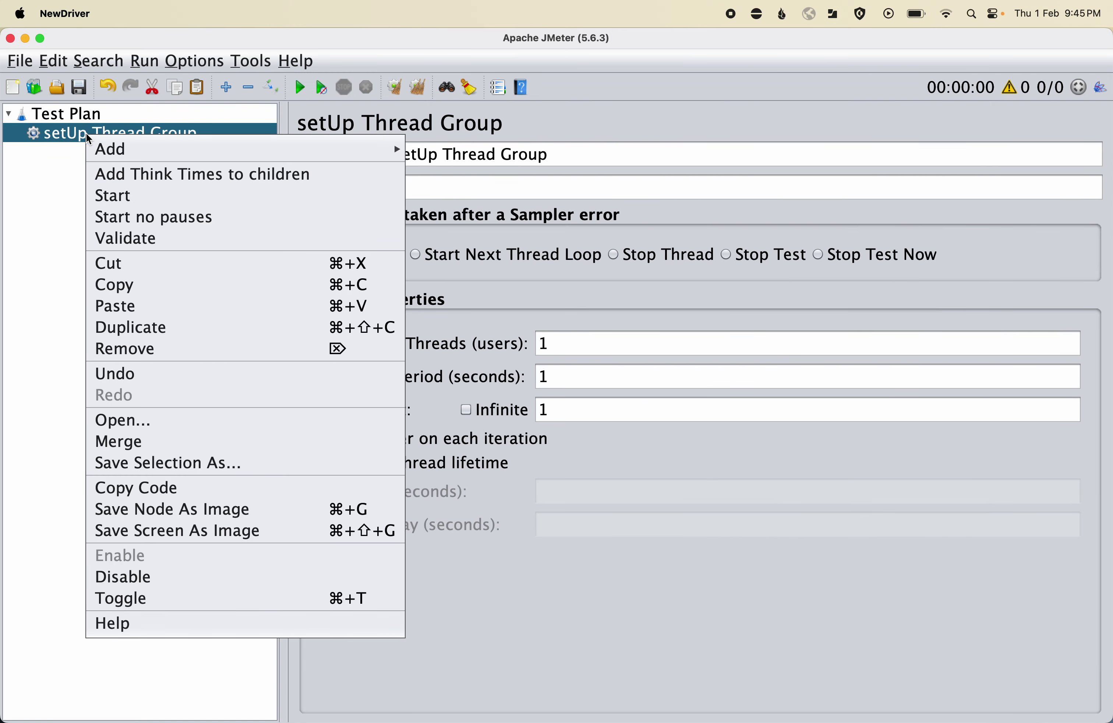
pyautogui.moveTo(155, 148)
pyautogui.moveTo(470, 154)
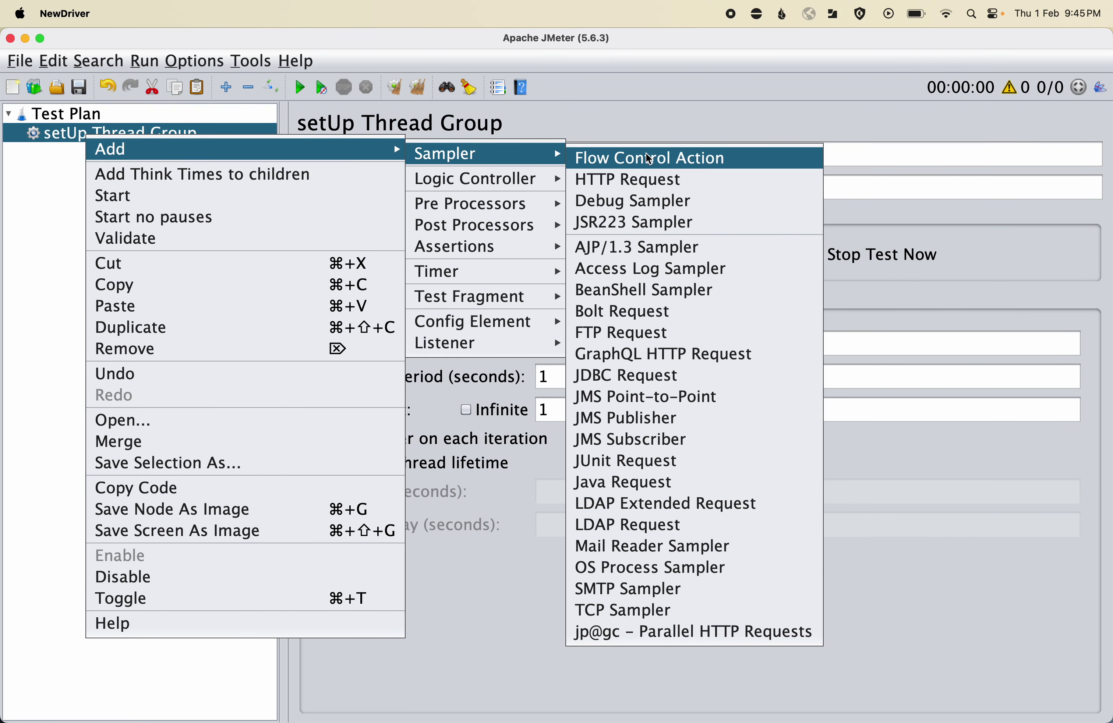
pyautogui.click(648, 180)
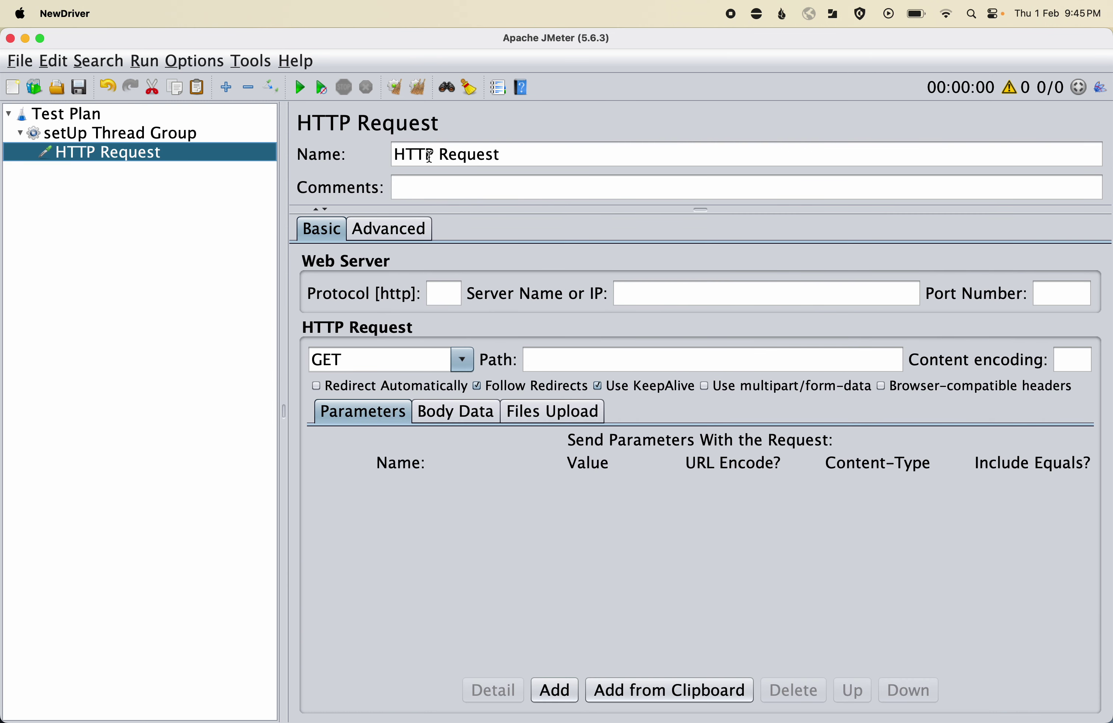
# Rename the HTTP Request under the setUp Thread Group as SetUpThread
pyautogui.moveTo(504, 155); pyautogui.dragTo(347, 152)
pyautogui.write('Set')
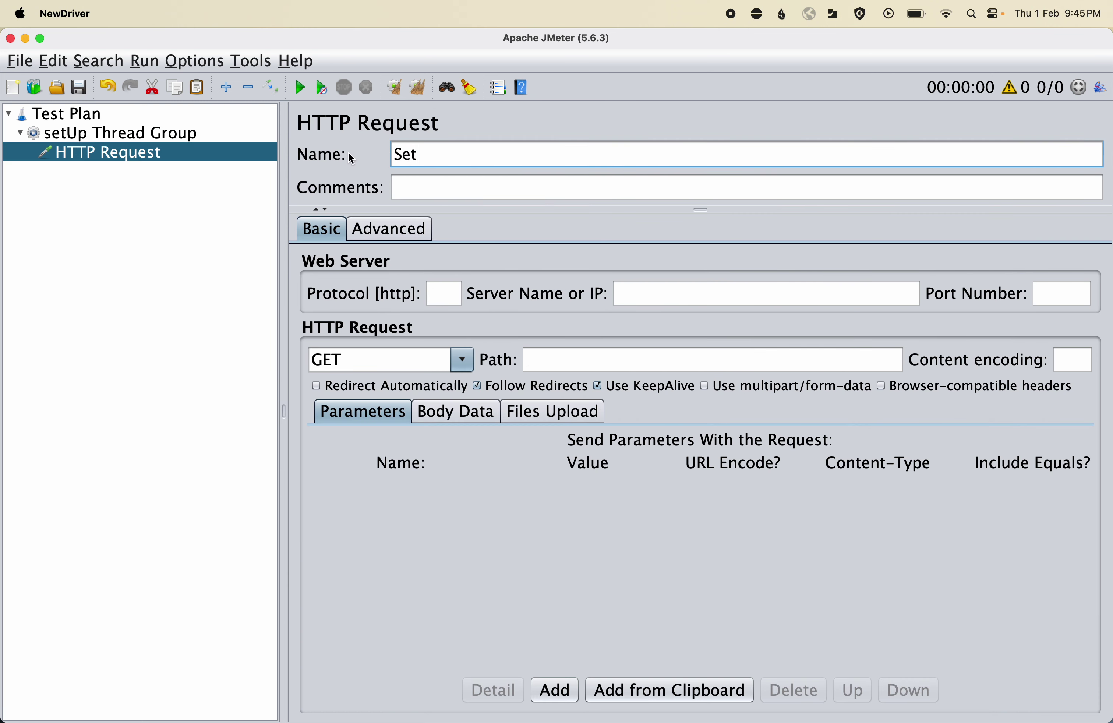
pyautogui.write('UpThr')
pyautogui.write('ed')
pyautogui.write('adG')
pyautogui.press('BackSpace')
pyautogui.click(123, 136)
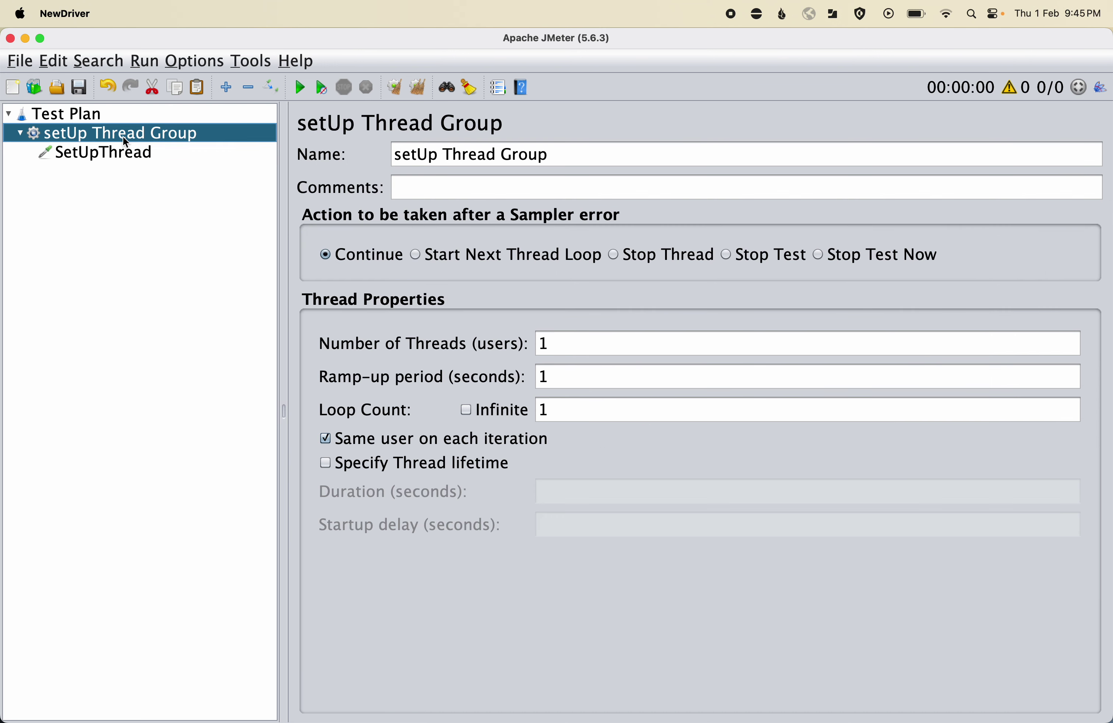
# Add a regular Thread Group to the Test Plan
pyautogui.click(80, 115)
pyautogui.rightClick(80, 115)
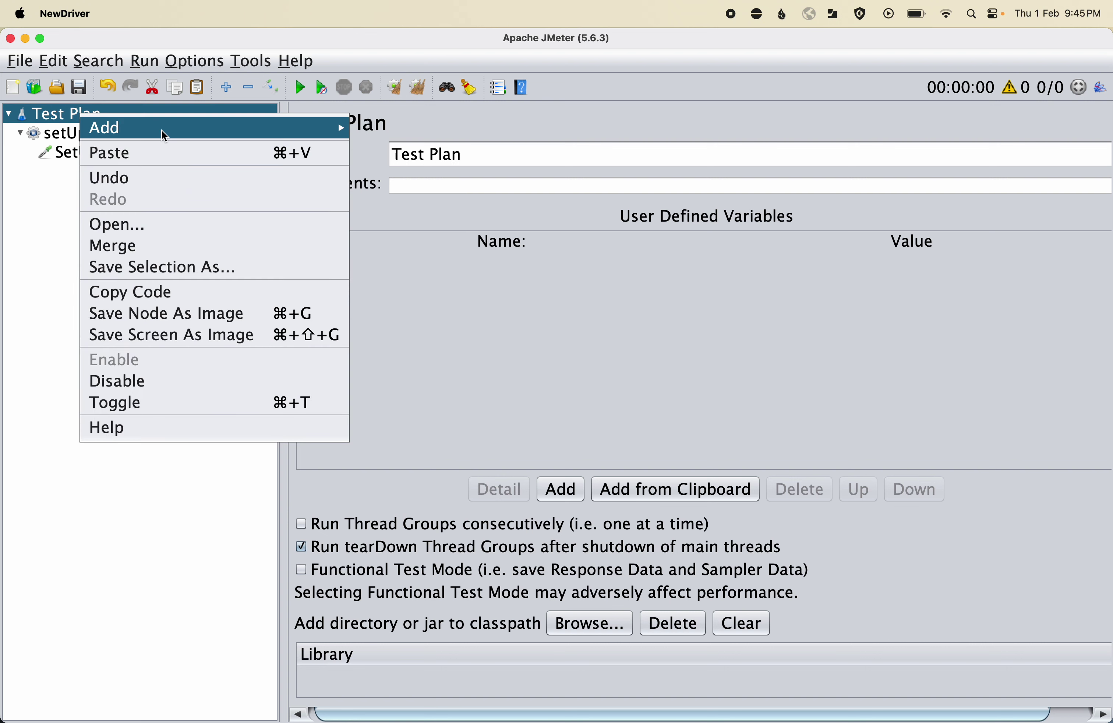
pyautogui.moveTo(164, 136)
pyautogui.moveTo(435, 129)
pyautogui.click(587, 155)
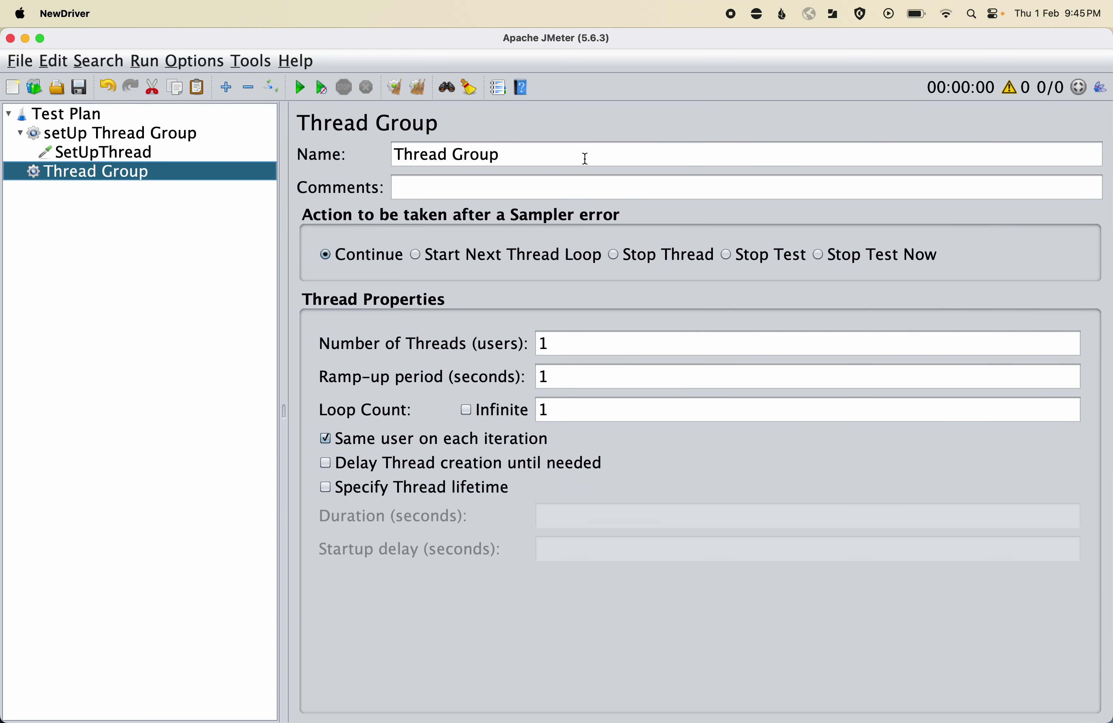
# Add an HTTP Request sampler under the regular Thread Group
pyautogui.rightClick(93, 169)
pyautogui.moveTo(402, 186)
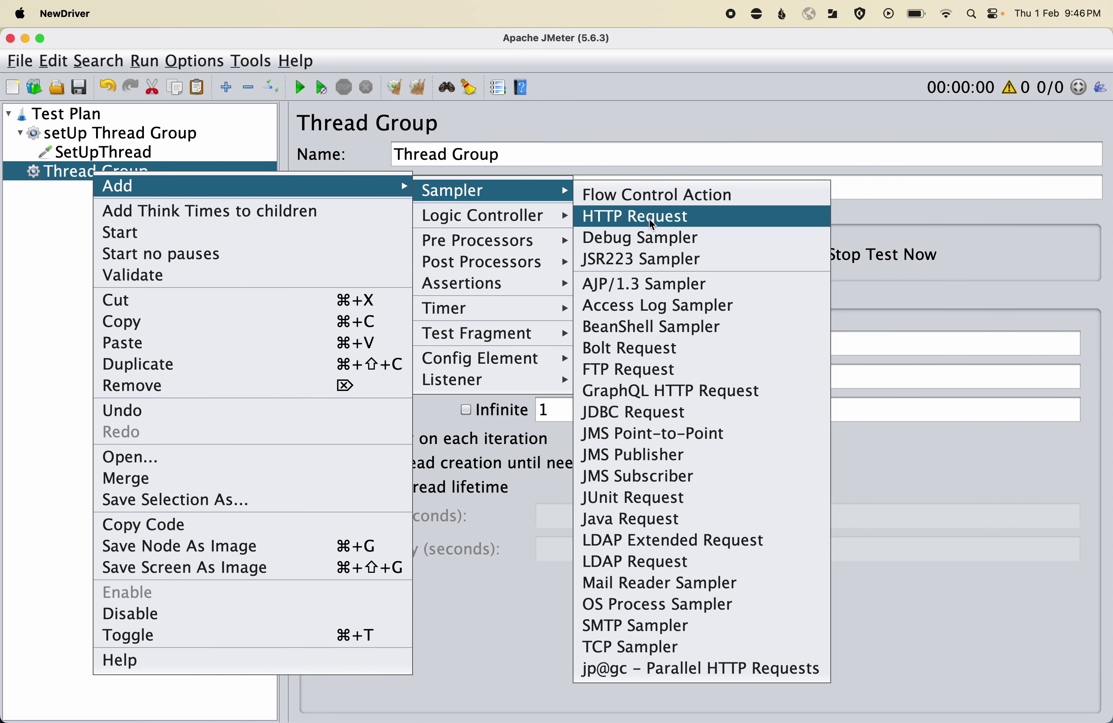
pyautogui.click(653, 224)
# Rename the regular Thread Group's HTTP Request as "Normal Thread GroupRequest" and collapse the group
pyautogui.doubleClick(415, 157)
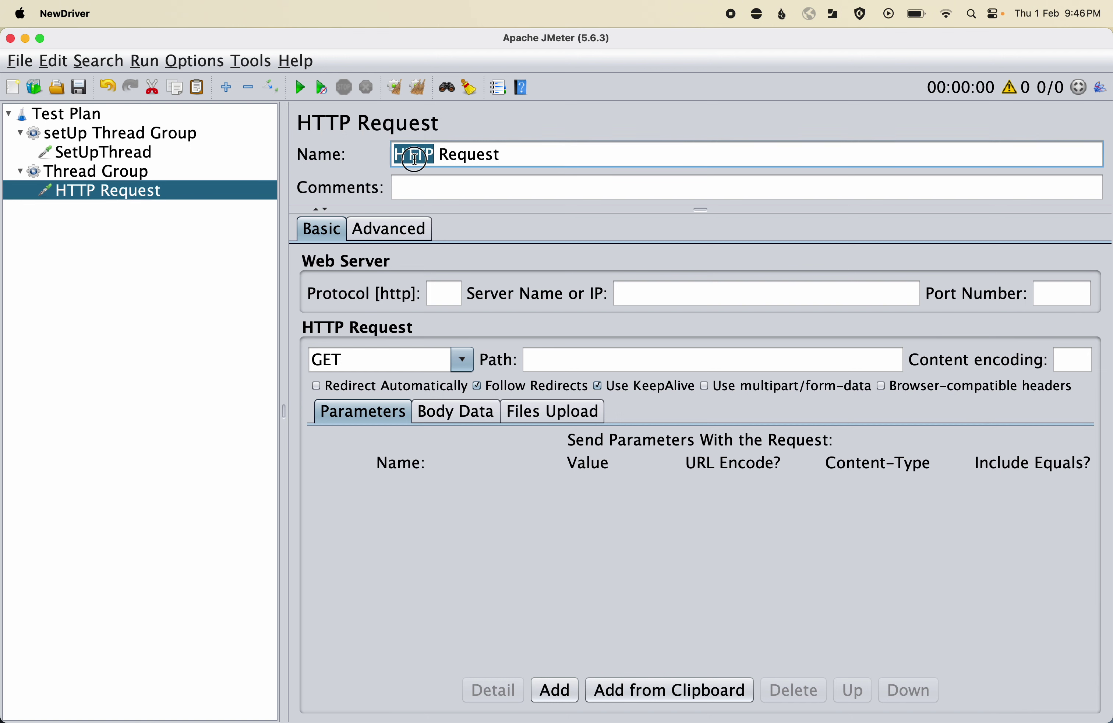
pyautogui.write('Normal')
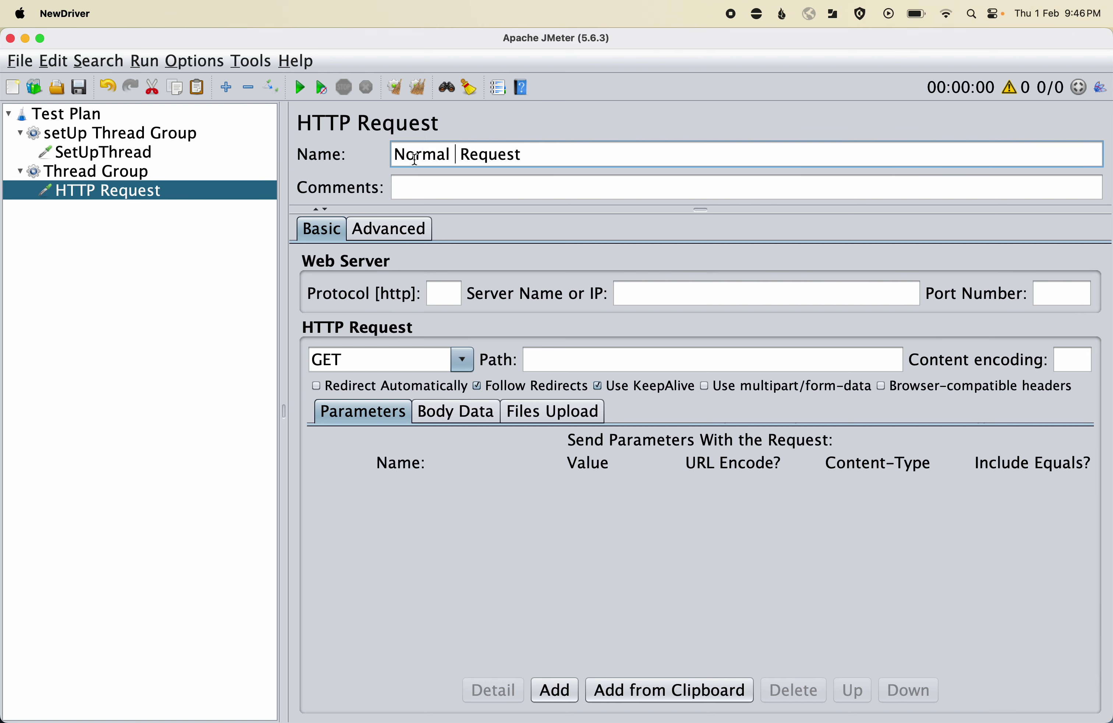
pyautogui.write(' Thread')
pyautogui.press('Left')
pyautogui.write('ad ')
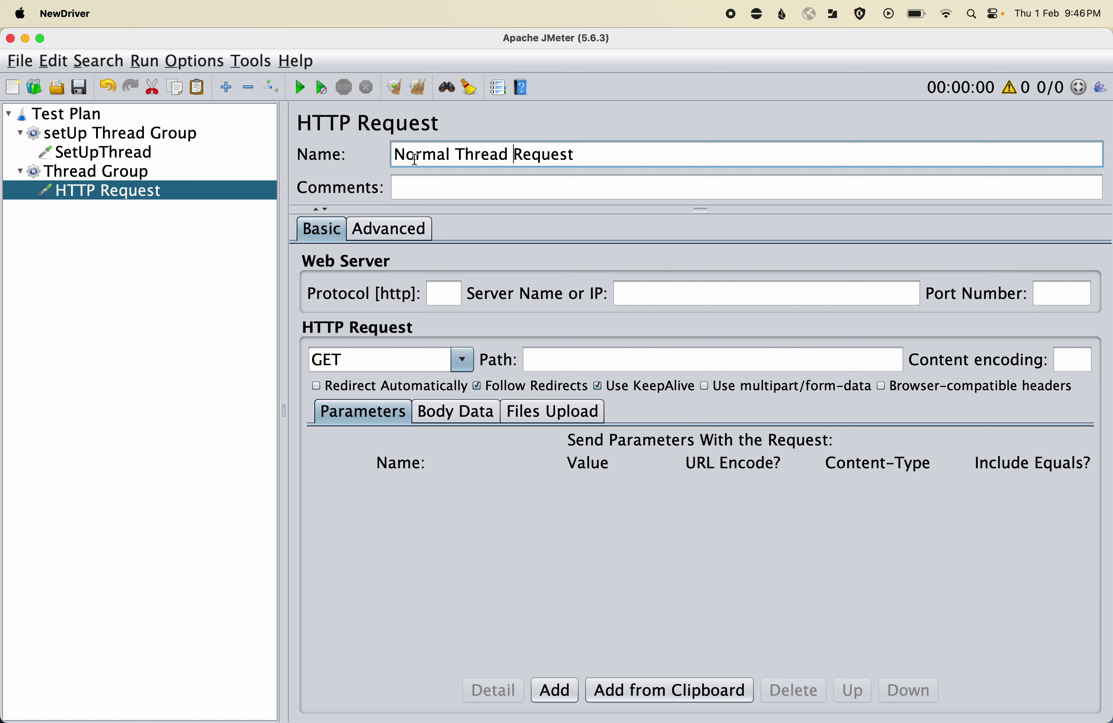
pyautogui.write('Group')
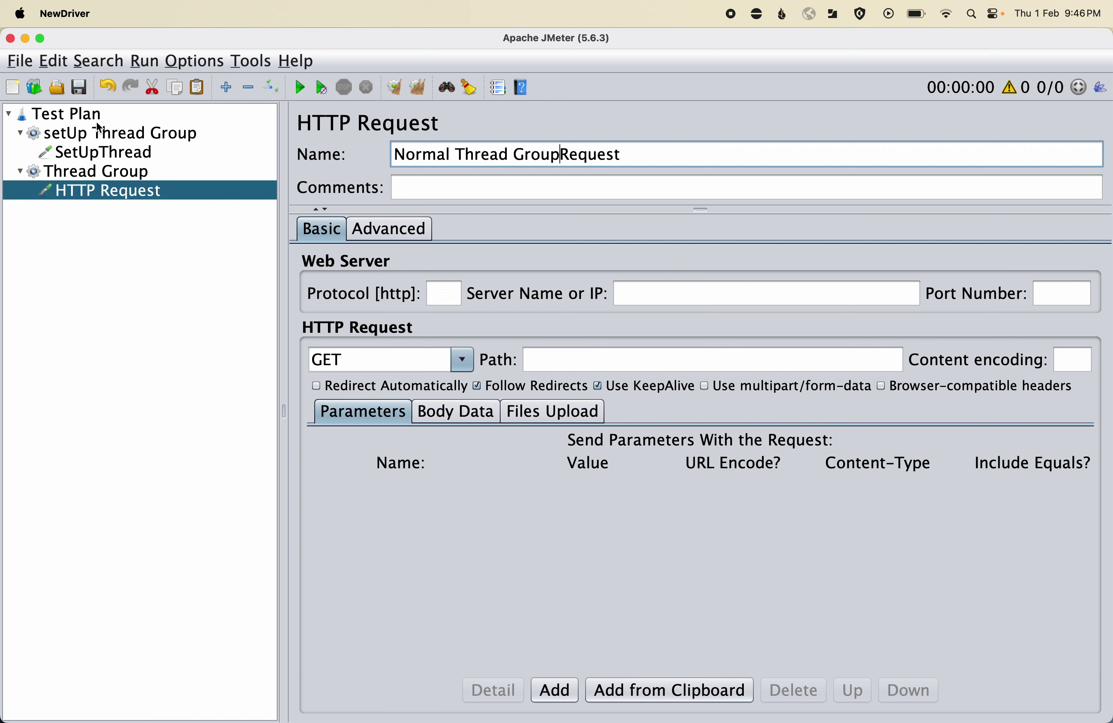
pyautogui.click(21, 172)
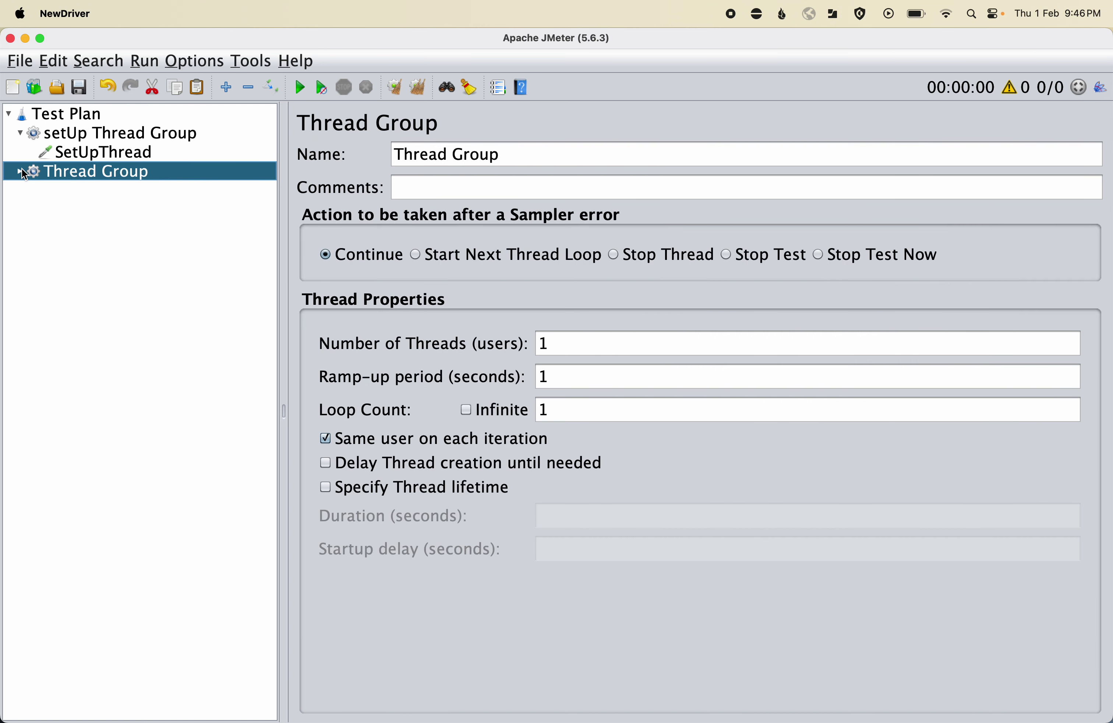
# Disable the Test Plan option to run tearDown Thread Groups after shutdown of main threads
pyautogui.click(75, 114)
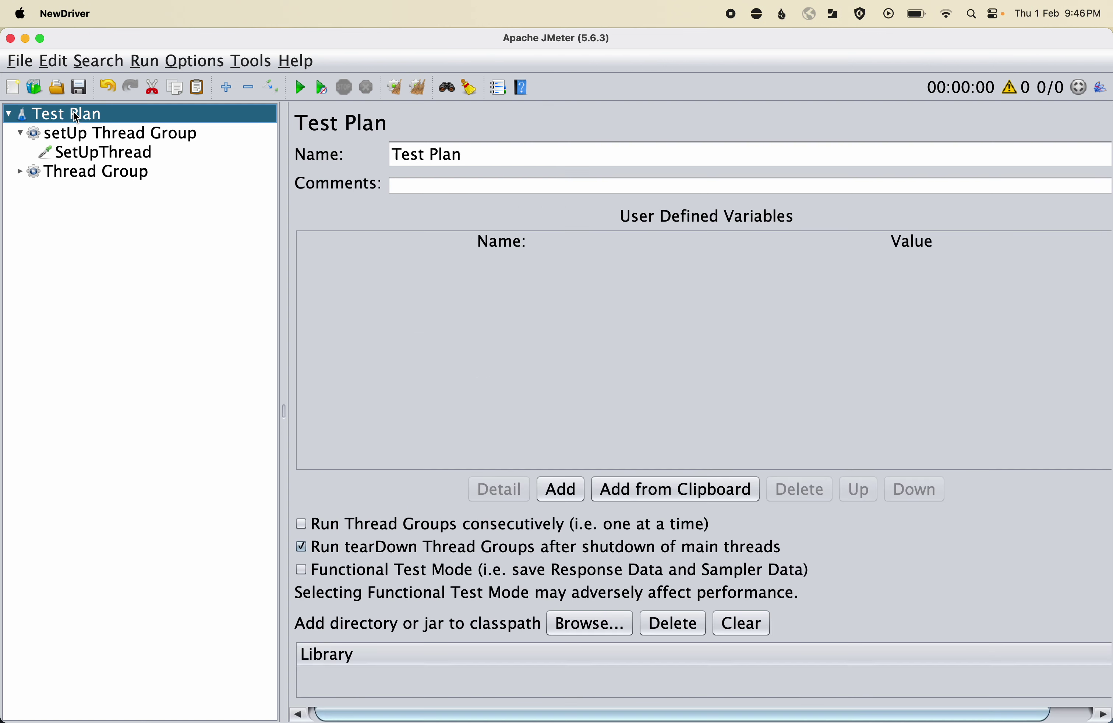
pyautogui.click(305, 551)
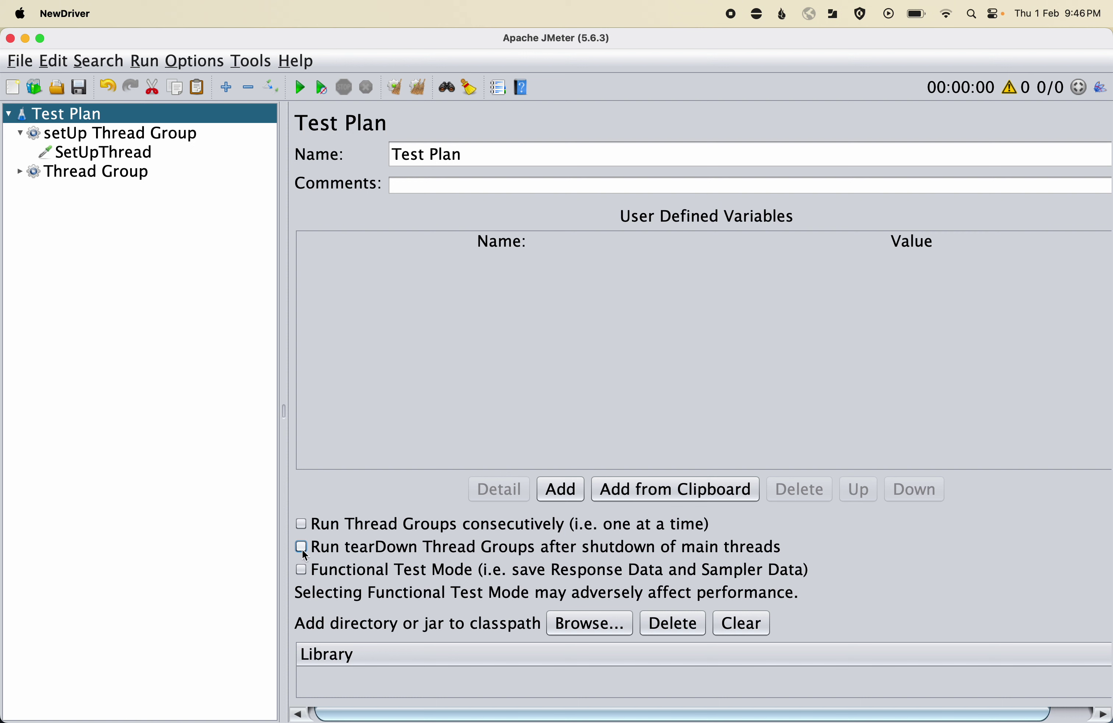
# Add a tearDown Thread Group to the Test Plan
pyautogui.click(74, 114)
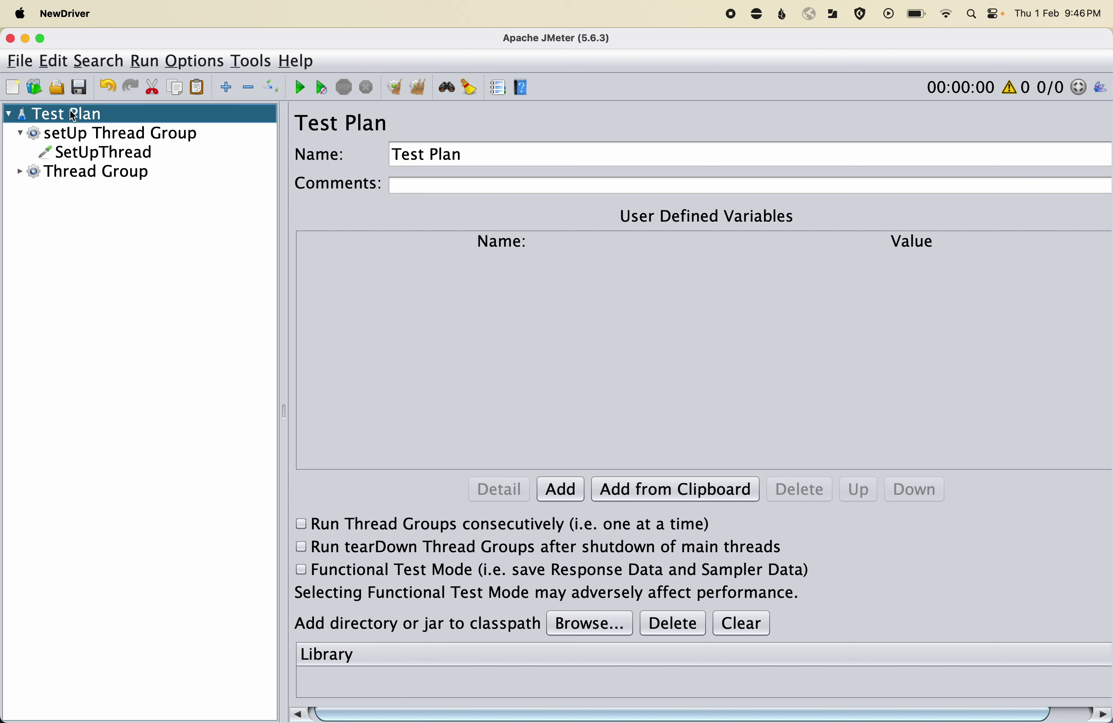
pyautogui.rightClick(94, 117)
pyautogui.moveTo(202, 132)
pyautogui.moveTo(539, 138)
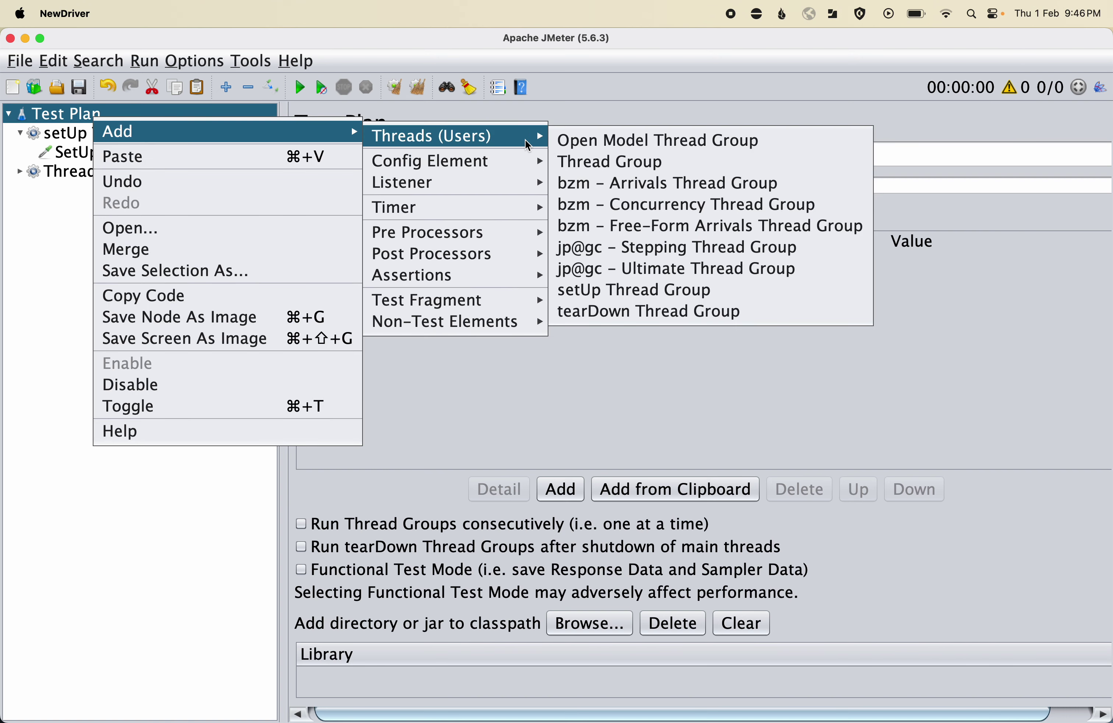
pyautogui.click(605, 314)
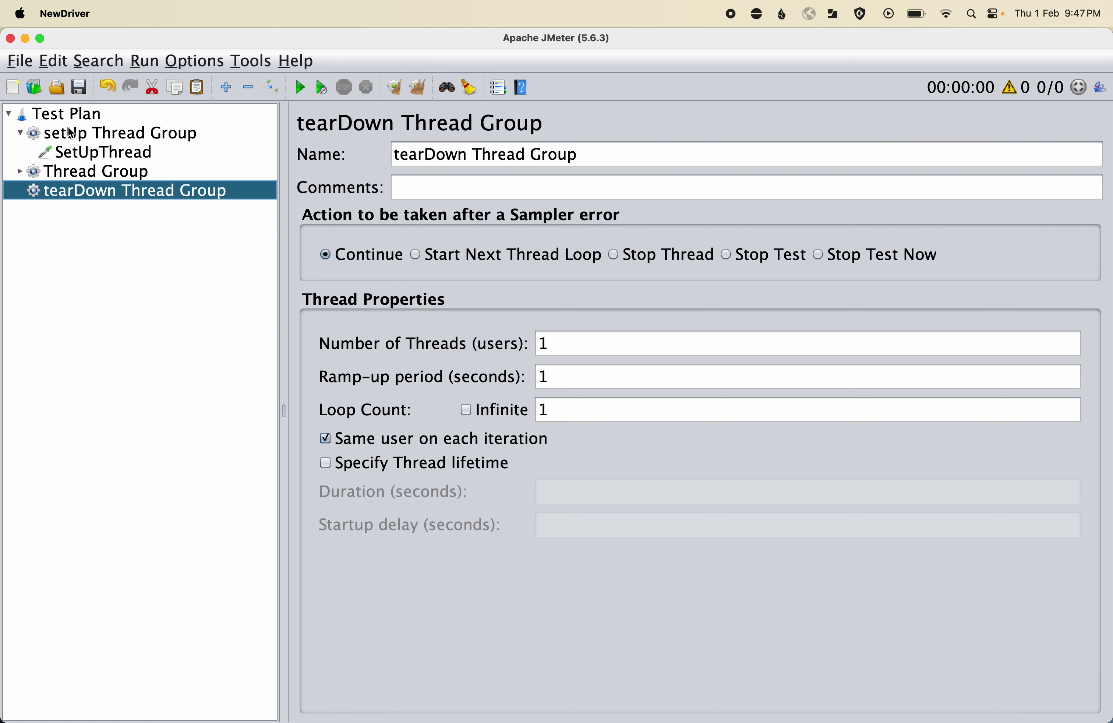
# Enable the Test Plan option to run tearDown Thread Groups after shutdown of main threads
pyautogui.click(62, 113)
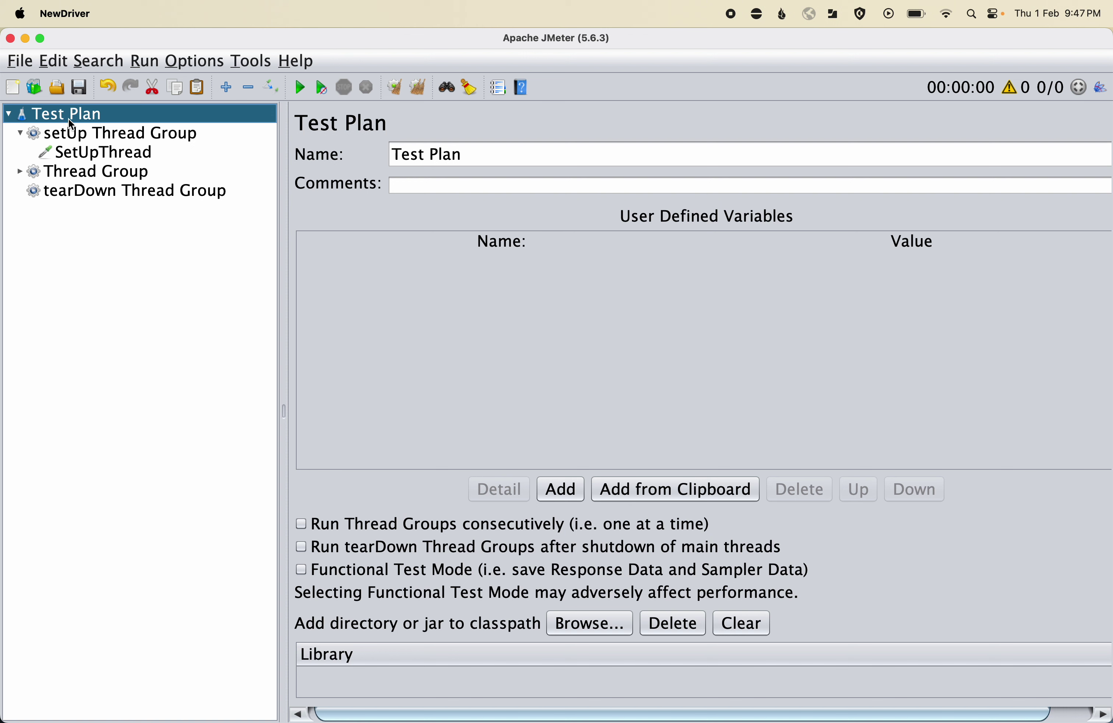
pyautogui.click(302, 548)
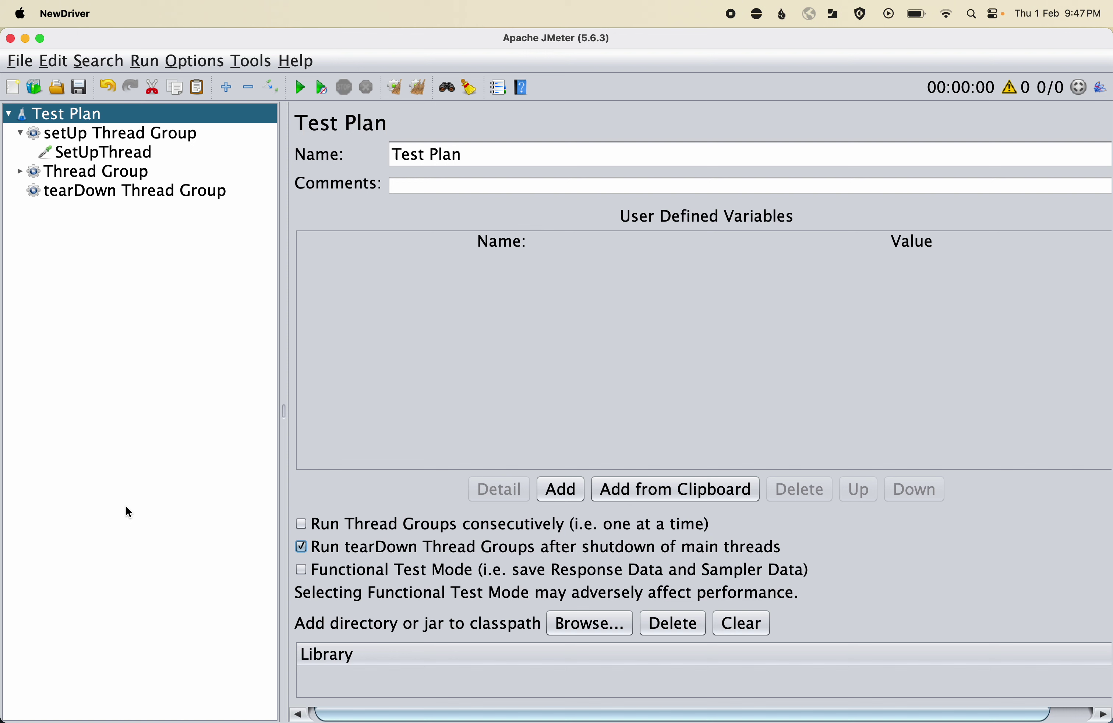
pyautogui.click(92, 191)
pyautogui.click(76, 135)
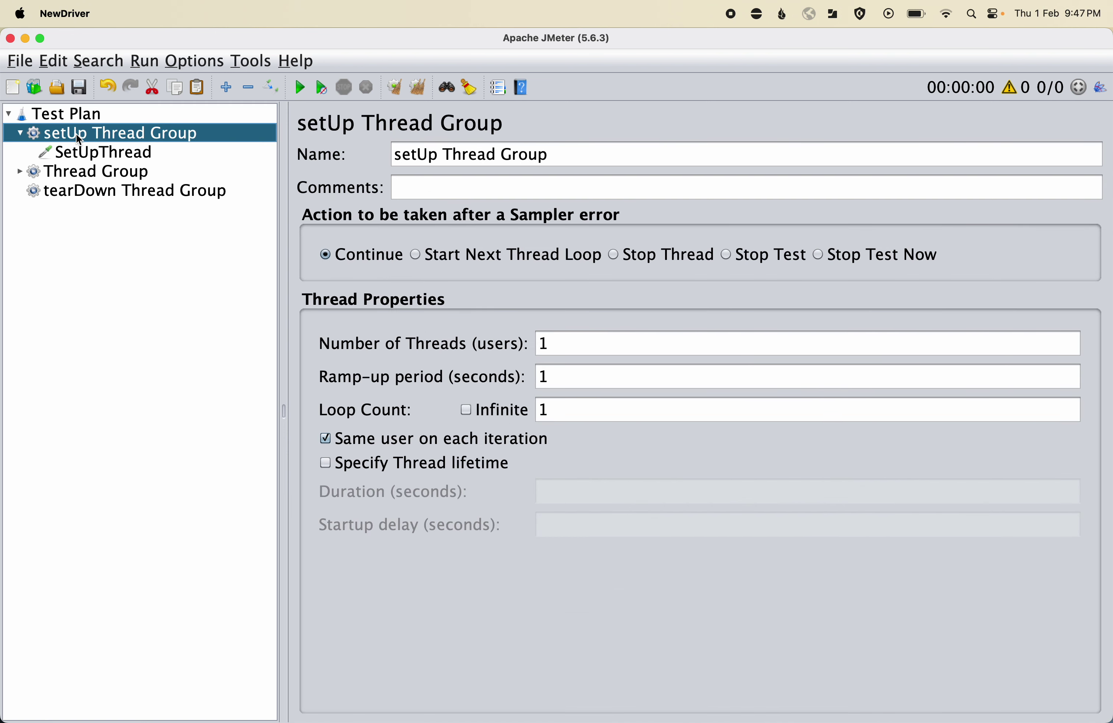
pyautogui.click(70, 191)
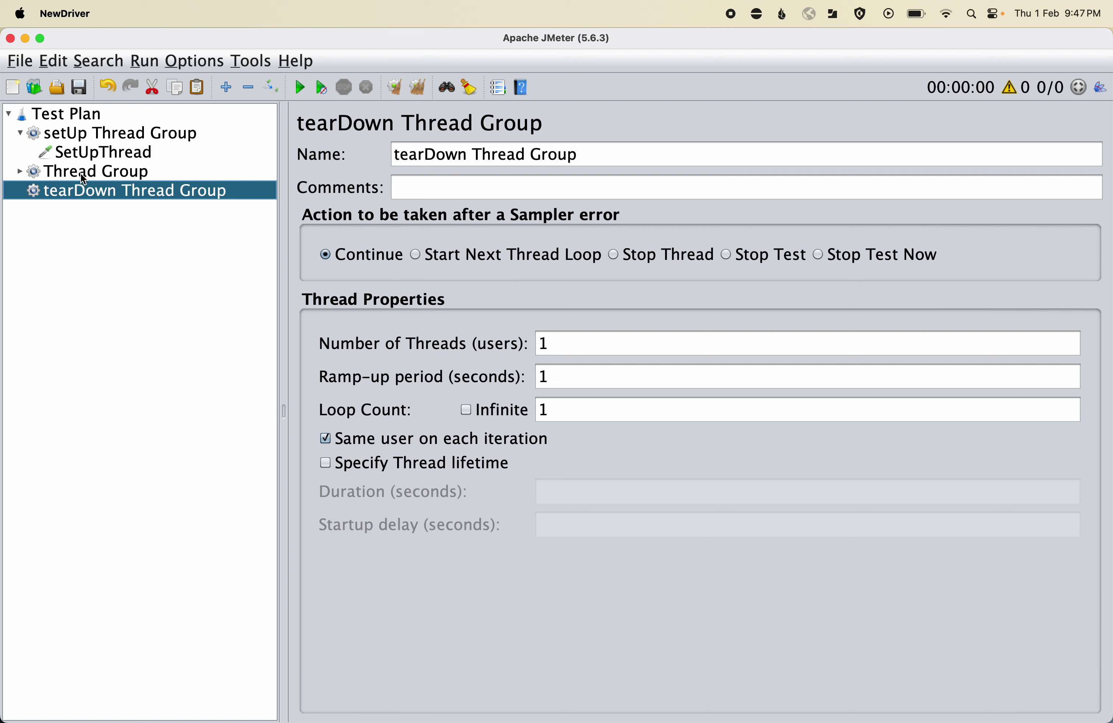
pyautogui.click(80, 174)
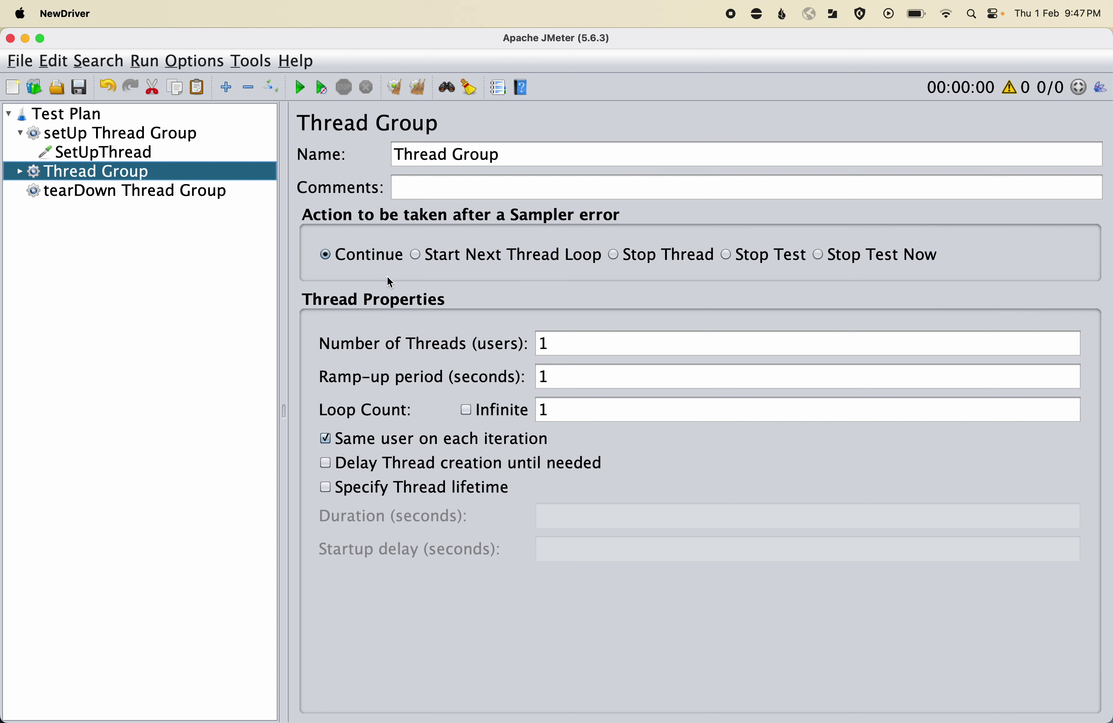
# Add an HTTP Request sampler under the tearDown Thread Group
pyautogui.click(193, 199)
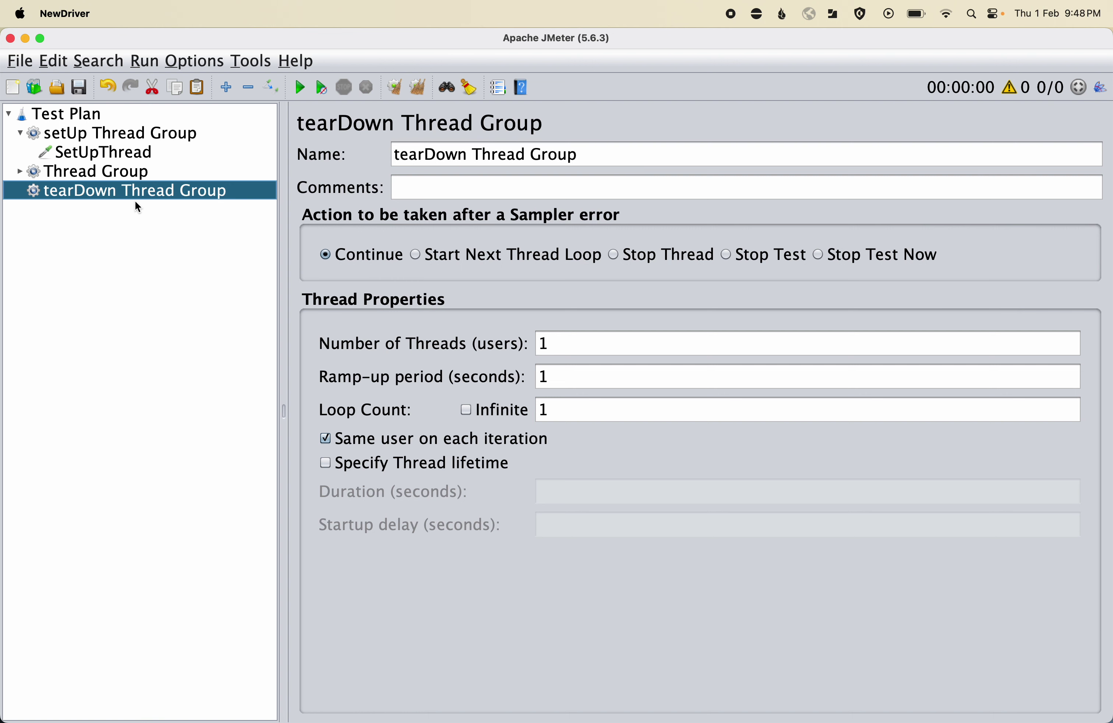
pyautogui.rightClick(123, 189)
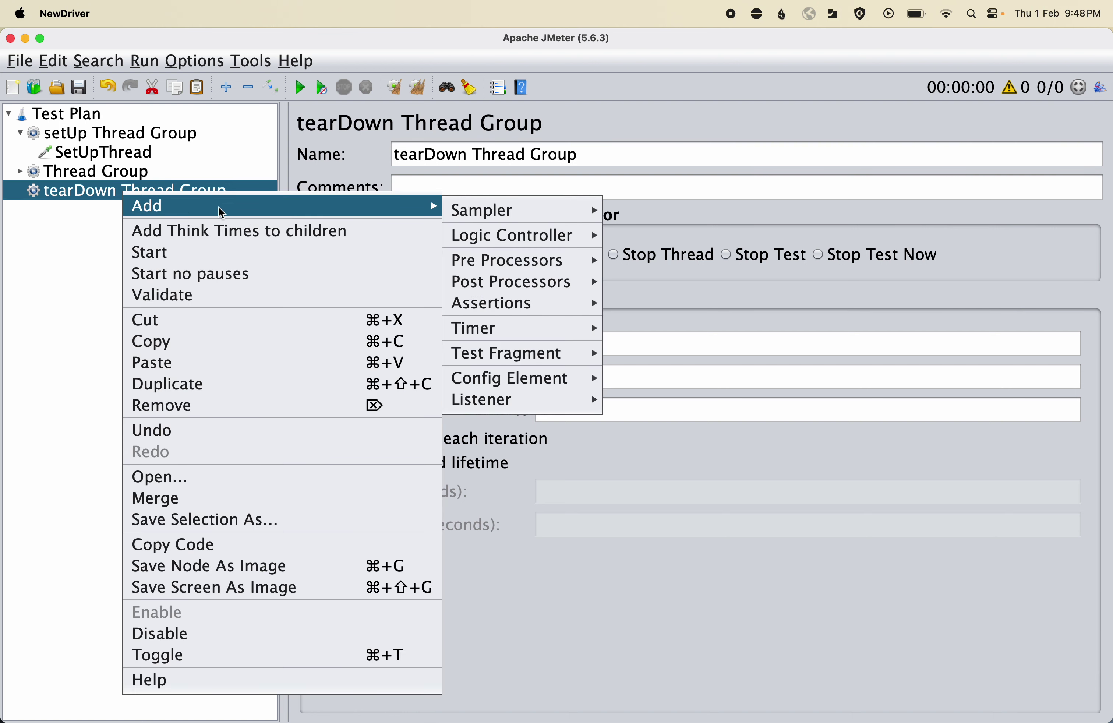
pyautogui.moveTo(422, 207)
pyautogui.moveTo(498, 212)
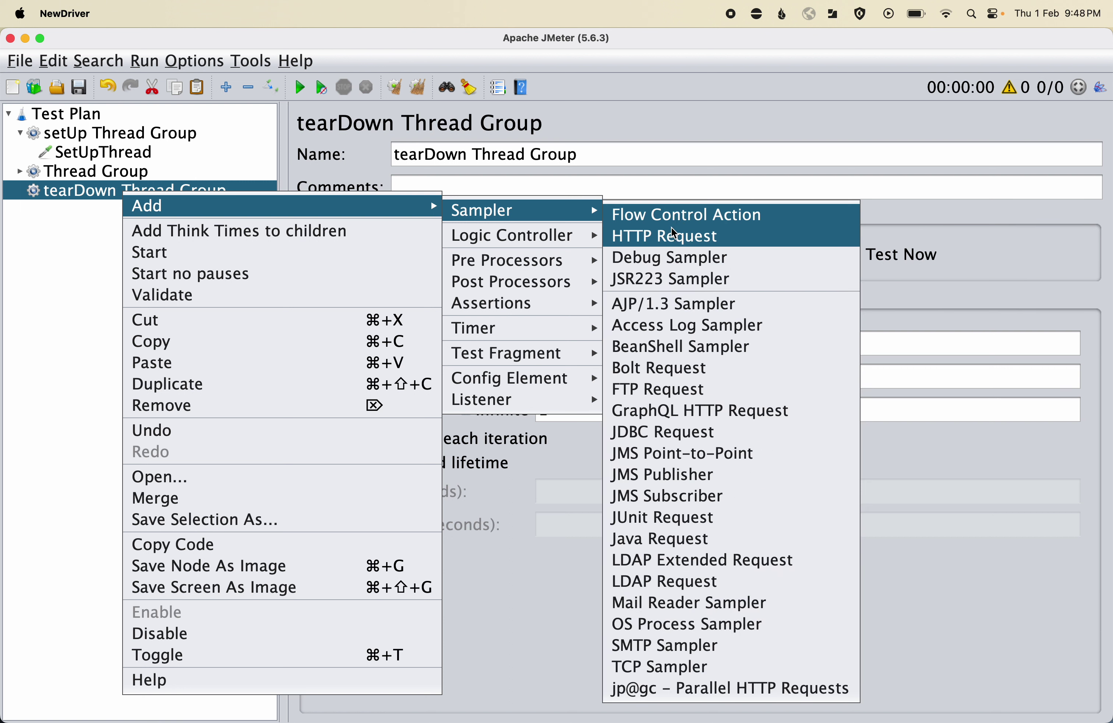
pyautogui.click(672, 239)
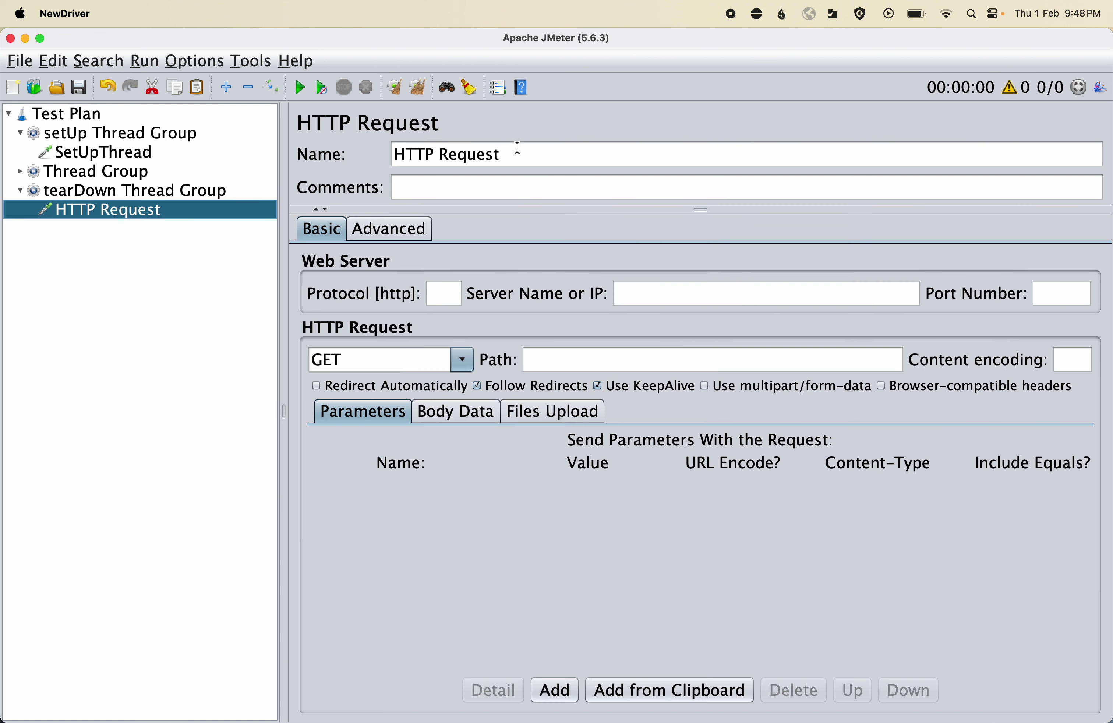
# Rename the HTTP Request under the tearDown Thread Group as "TearDown Request"
pyautogui.moveTo(514, 150); pyautogui.dragTo(384, 155)
pyautogui.write('Tear')
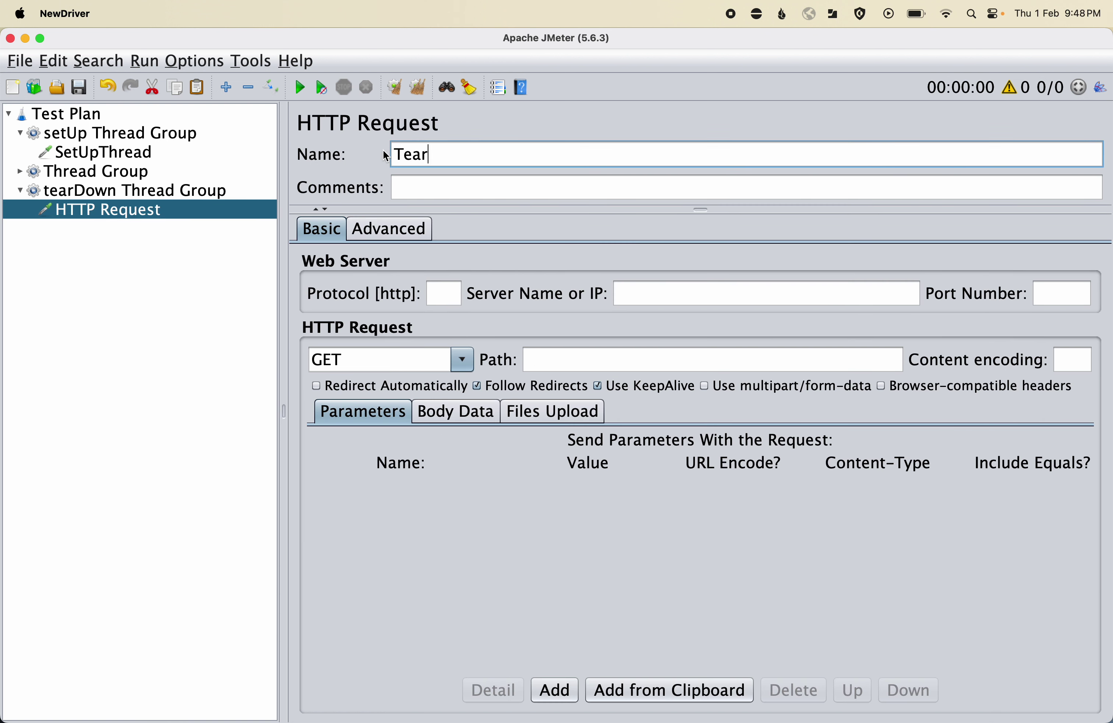
pyautogui.write('Down Request')
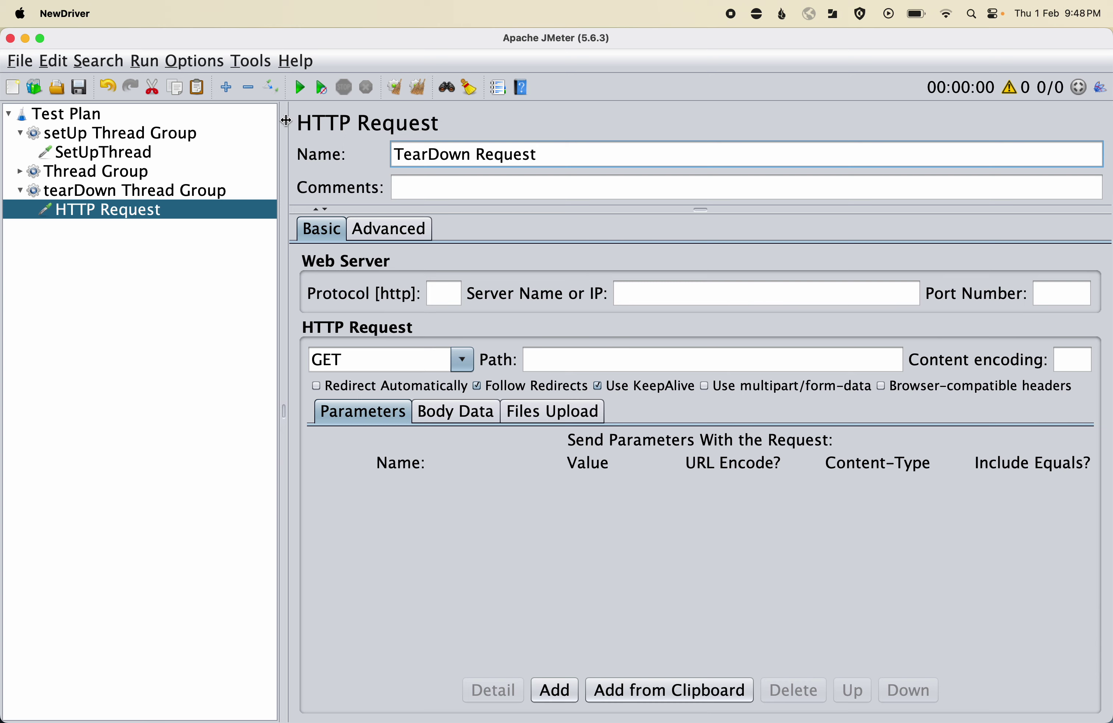
# Add a View Results Tree listener directly under the Test Plan
pyautogui.click(62, 112)
pyautogui.rightClick(62, 114)
pyautogui.moveTo(291, 126)
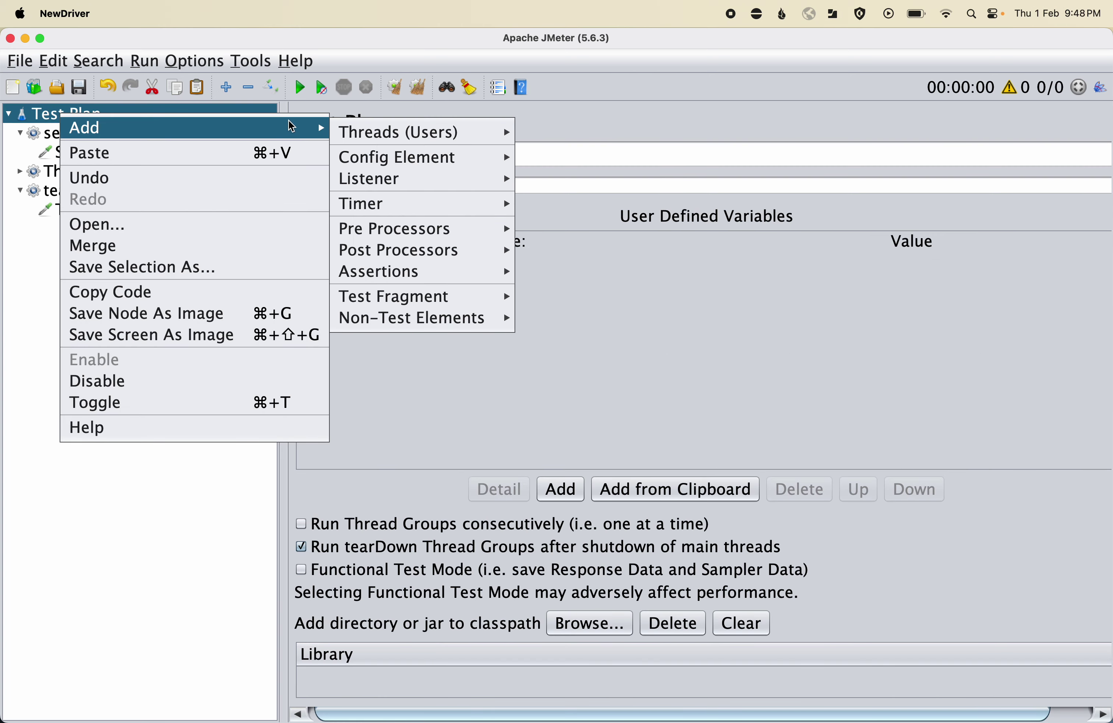
pyautogui.moveTo(423, 132)
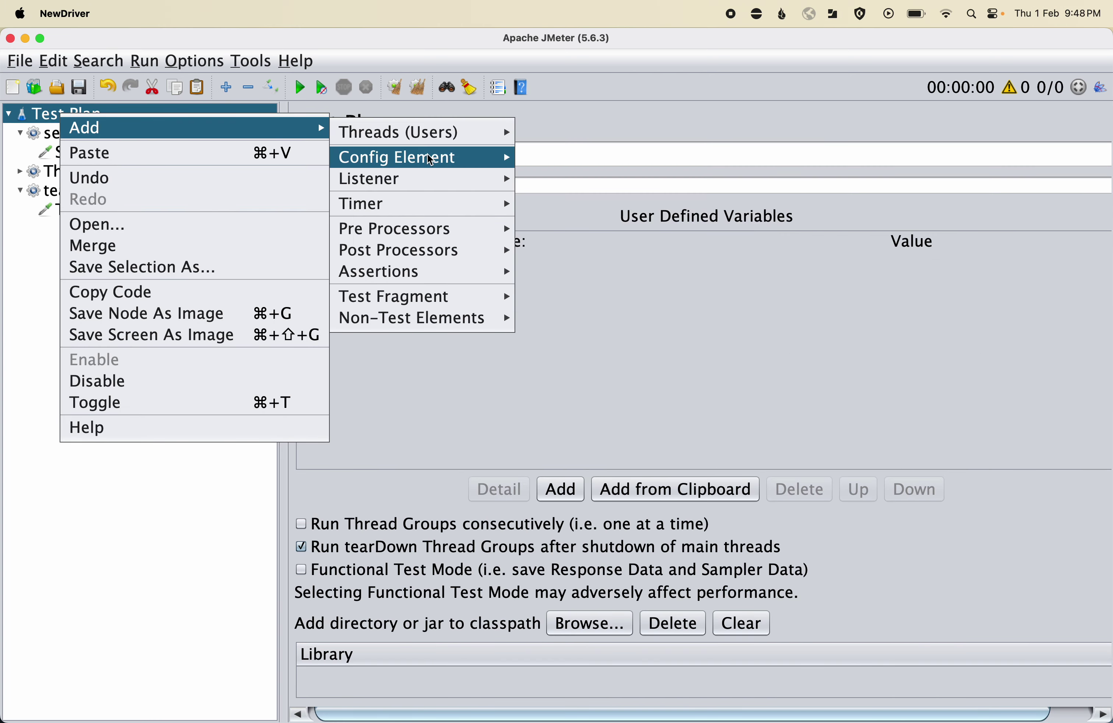
pyautogui.moveTo(425, 176)
pyautogui.click(578, 176)
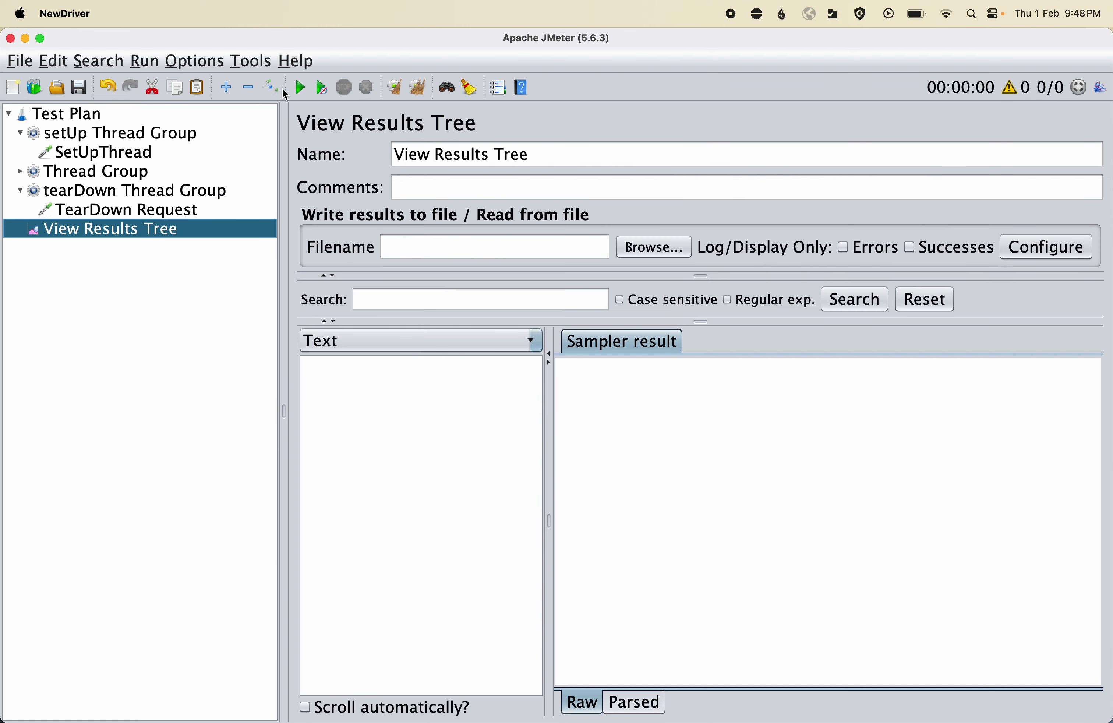
# Run the test plan without saving it first
pyautogui.click(300, 89)
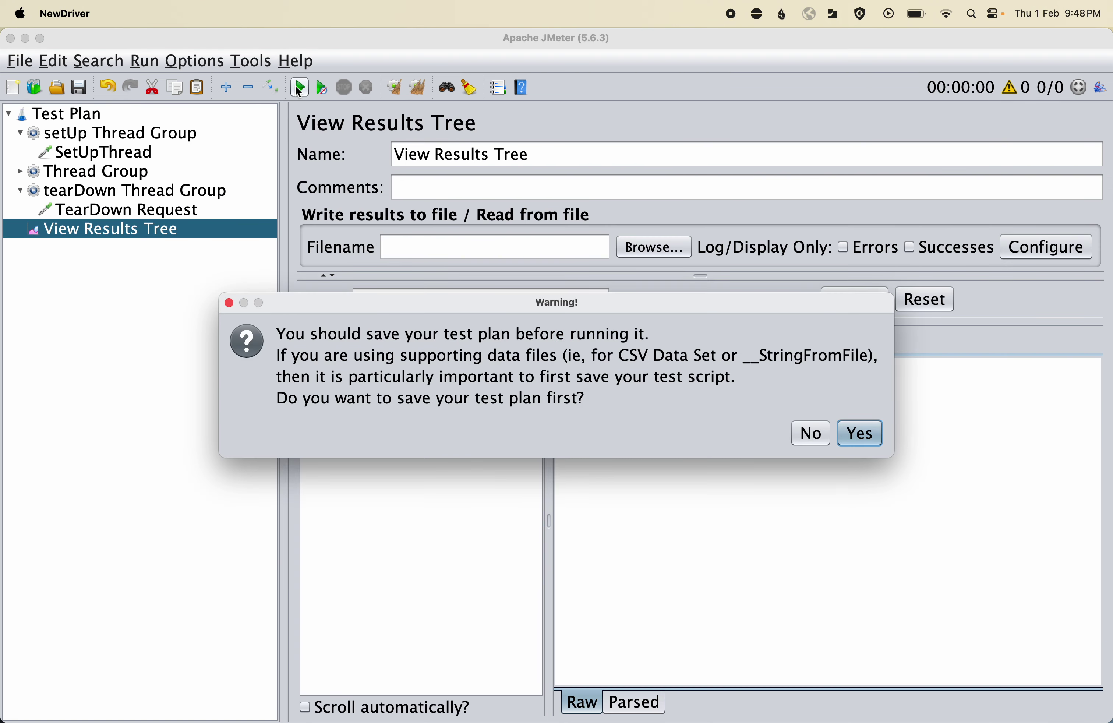
pyautogui.click(812, 435)
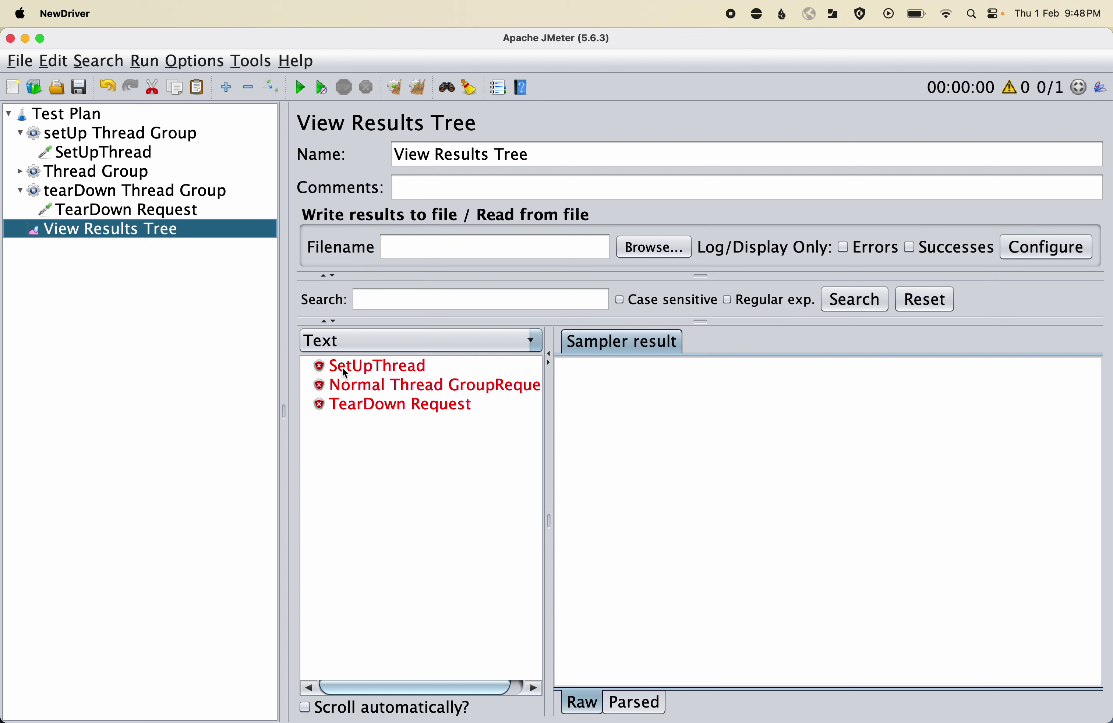
# Examine the sampler results of the TearDown Request, the normal thread group request and SetUpThread in the results tree
pyautogui.click(362, 404)
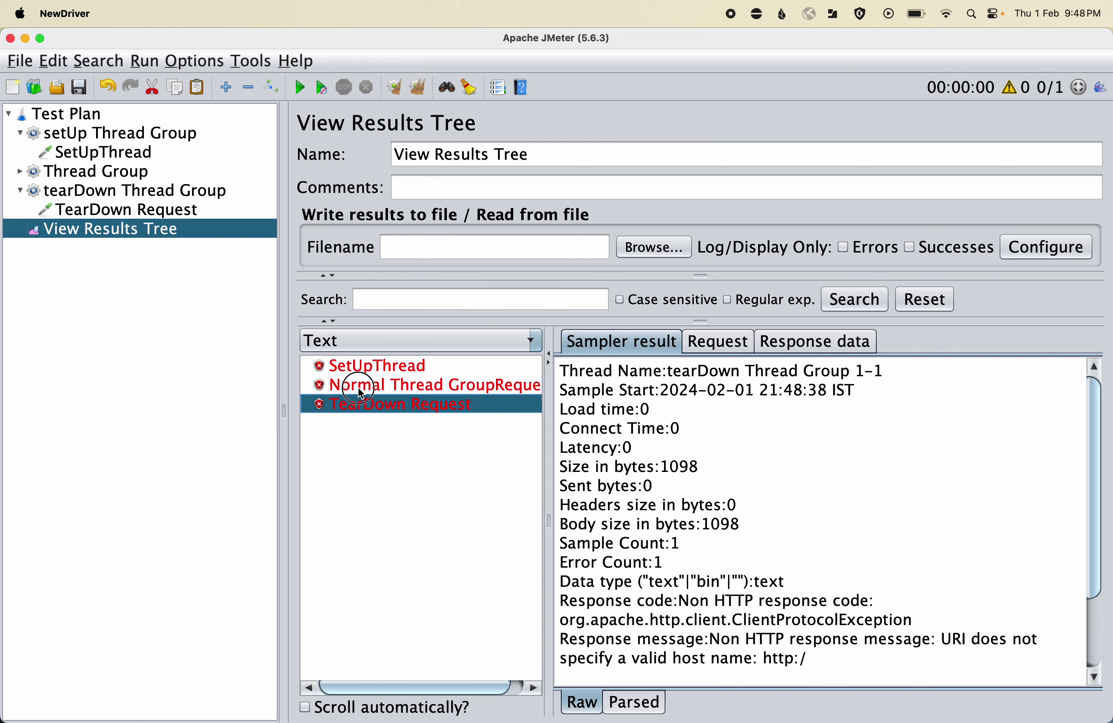
pyautogui.click(357, 386)
pyautogui.click(354, 366)
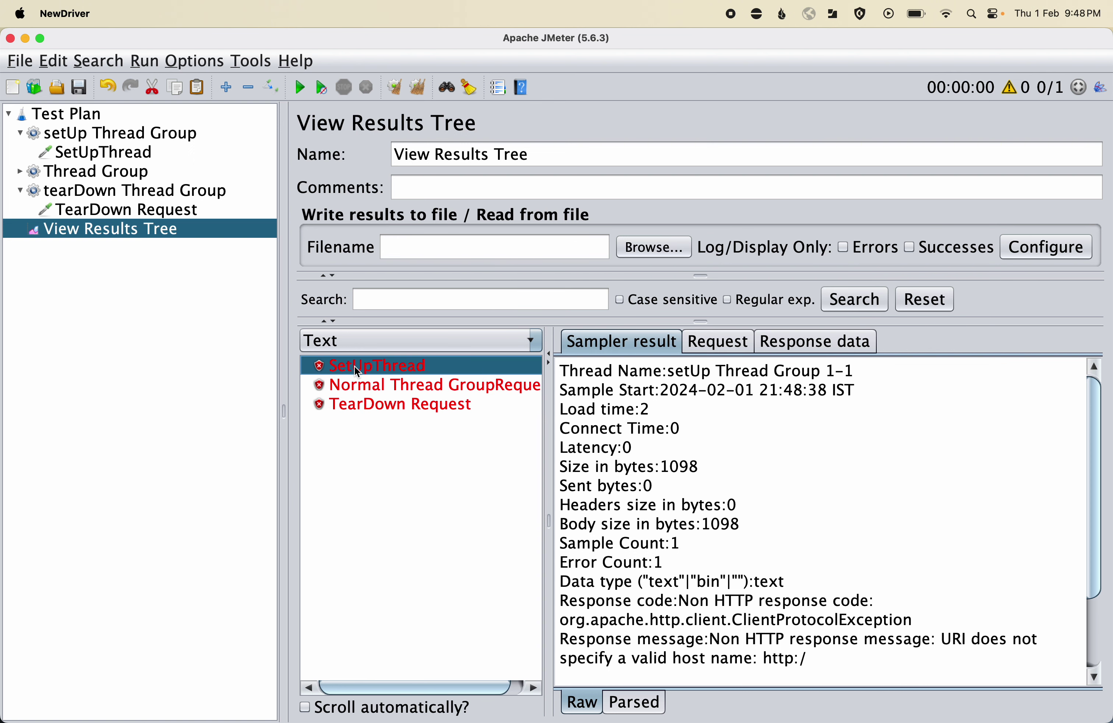